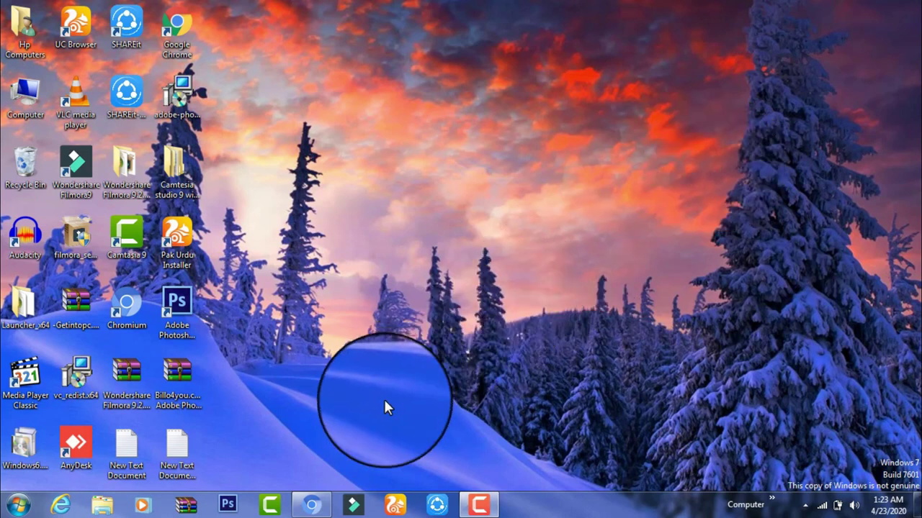
Confirm Google's converter shows 3.69 USD as 594.84 Pakistani Rupee, then return to the Volutic tab
mouse_move(310, 505)
left_click(303, 447)
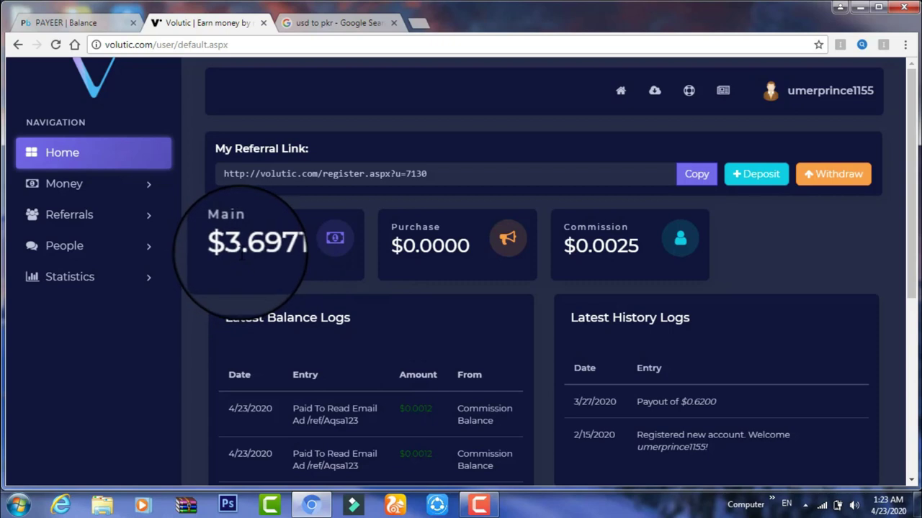
left_click(326, 24)
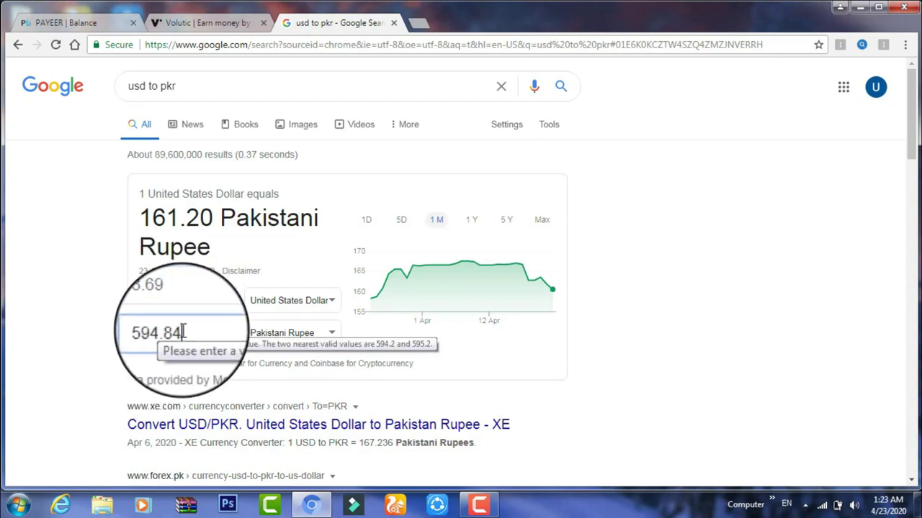
left_click(182, 331)
left_click(184, 333)
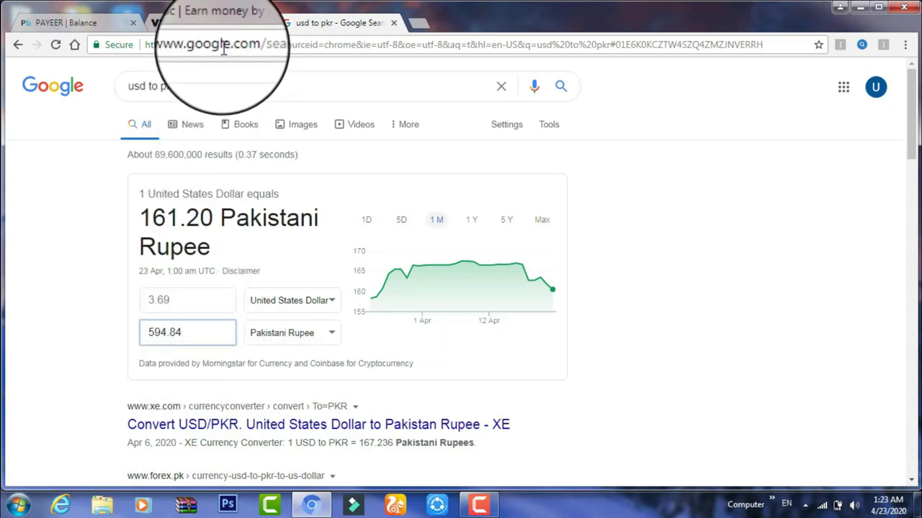
left_click(216, 22)
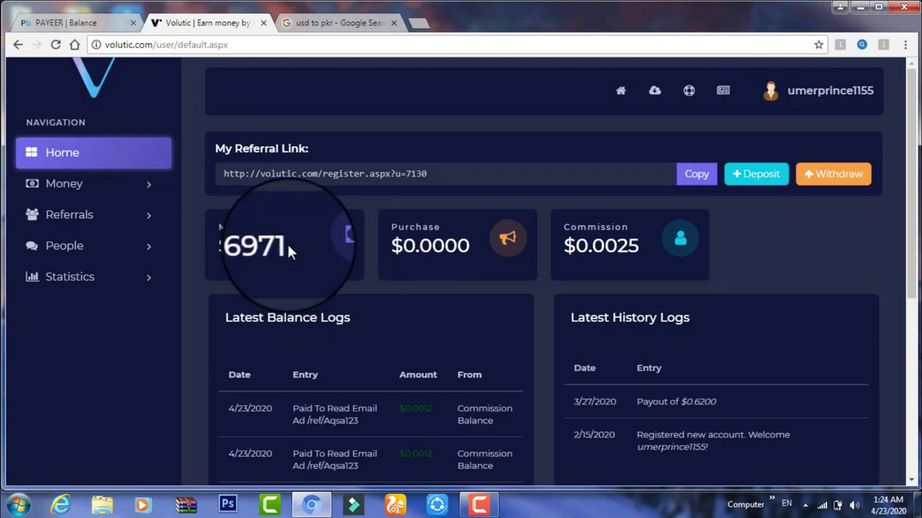
Note the $3.6971 Main balance, then switch to the Payeer Balance page showing 0.00 USD
double_click(252, 245)
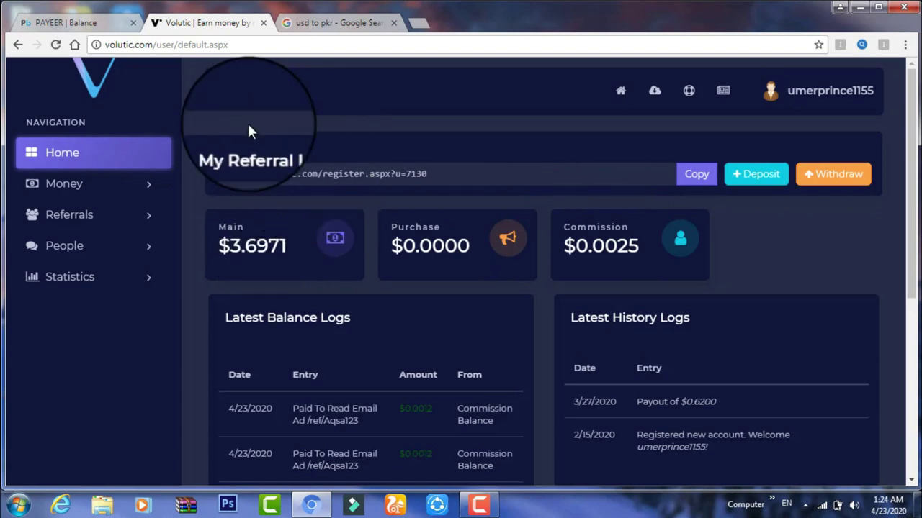
left_click(92, 28)
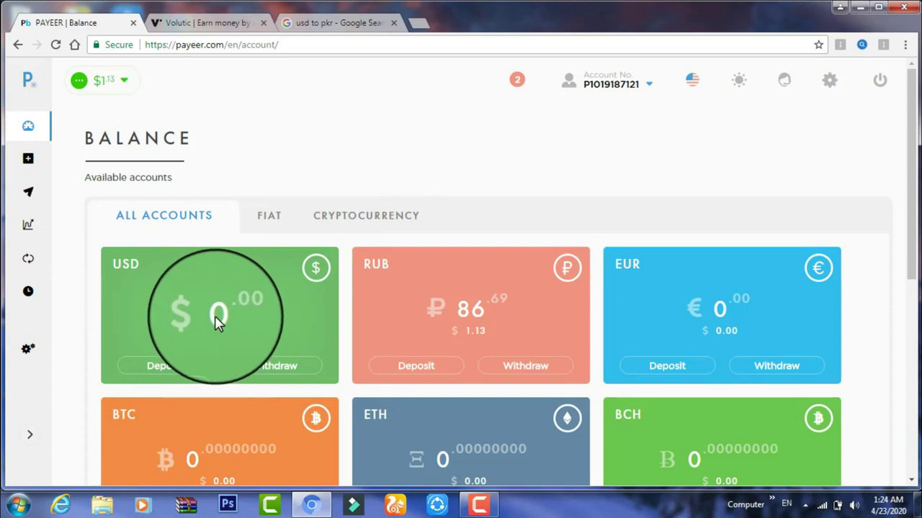
Reload Payeer to confirm USD is still 0.00, then return to the Volutic dashboard
left_click(56, 43)
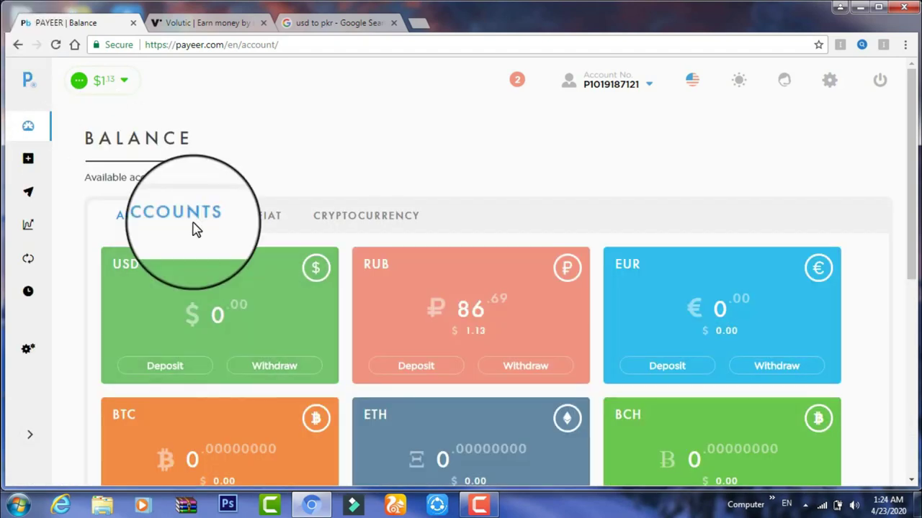
left_click(233, 23)
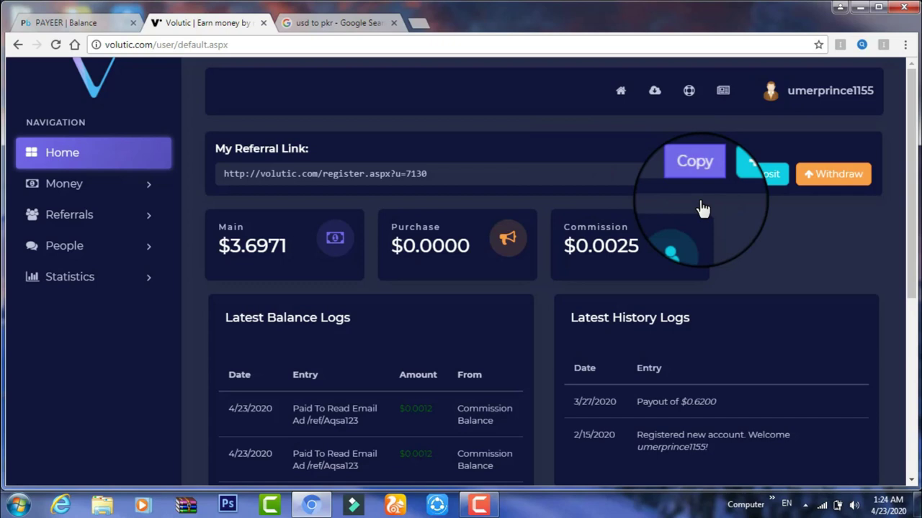
Open the withdrawal form with Payeer as the method ($0.4000 minimum, $50.0000 maximum, 1.5% fee)
left_click(828, 183)
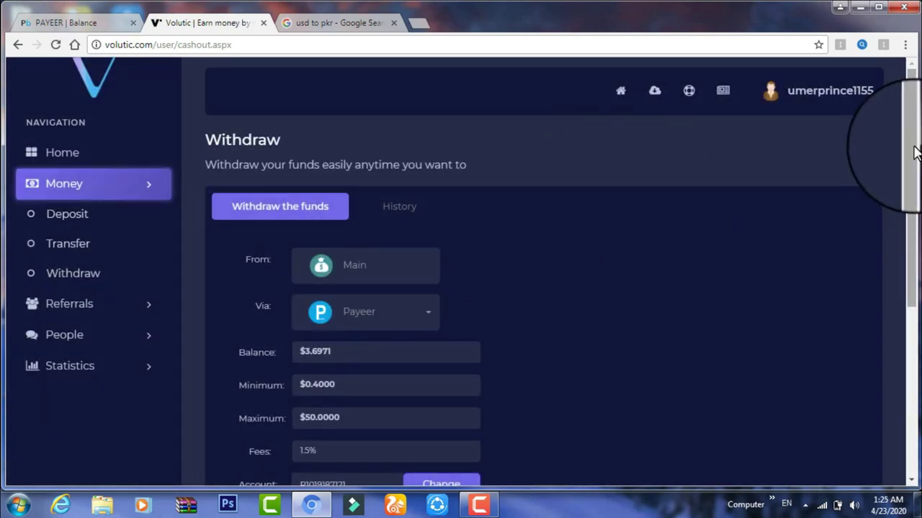
scroll(369, 193, "down", 1)
scroll(368, 193, "down", 2)
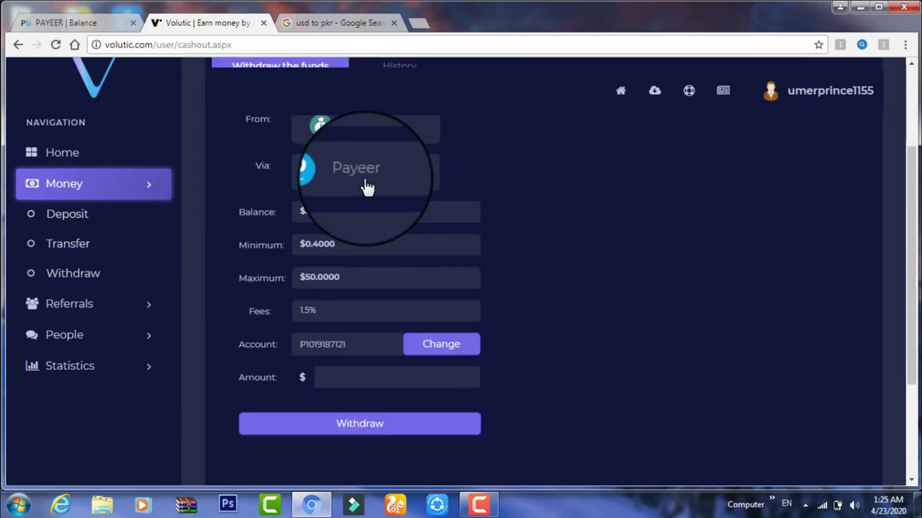
left_click(358, 178)
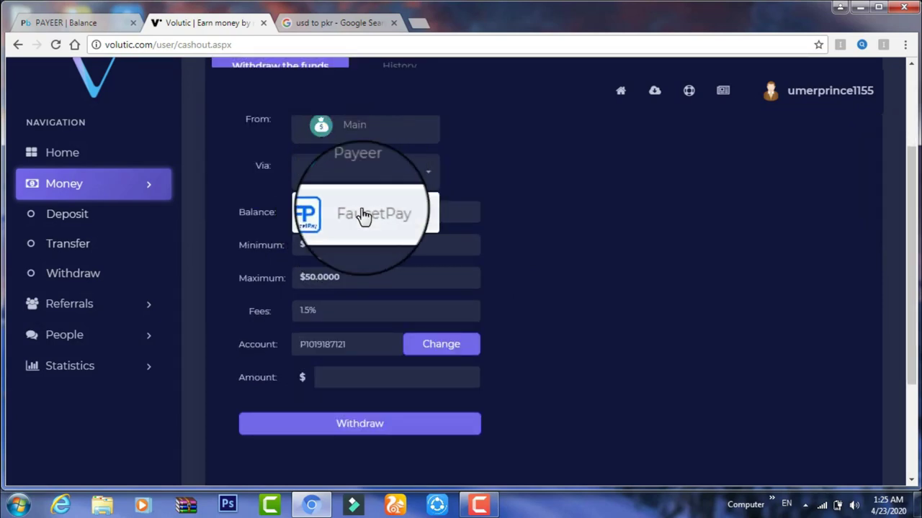
left_click(363, 180)
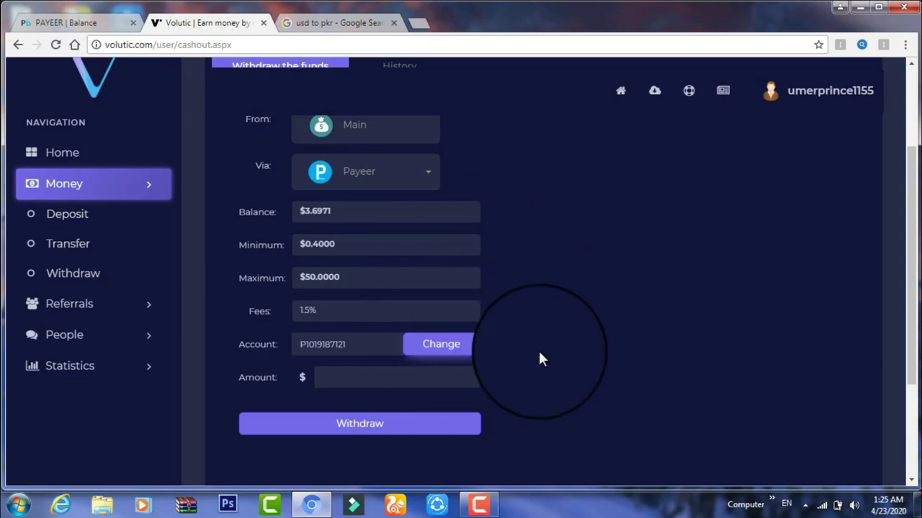
Request a $3.69 Main balance withdrawal to Payeer and confirm it, triggering an SMS verification code
left_click(349, 380)
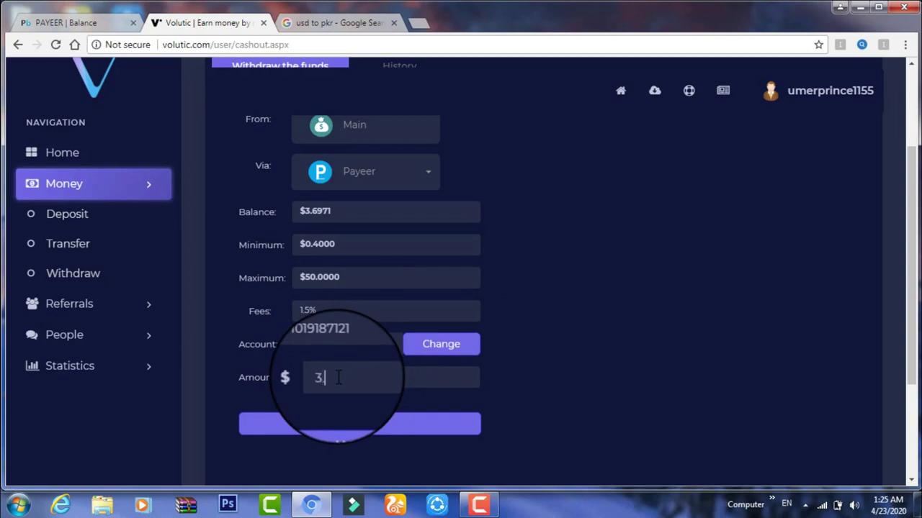
type("3.69")
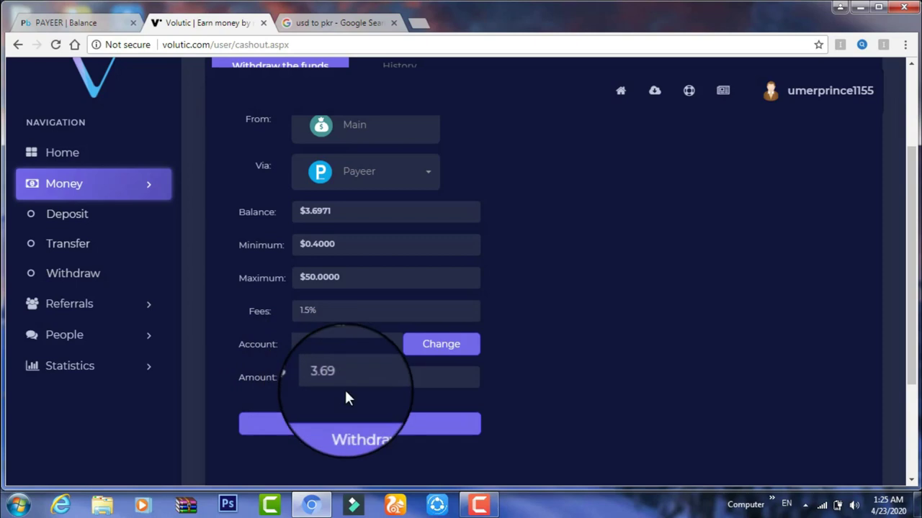
left_click(358, 431)
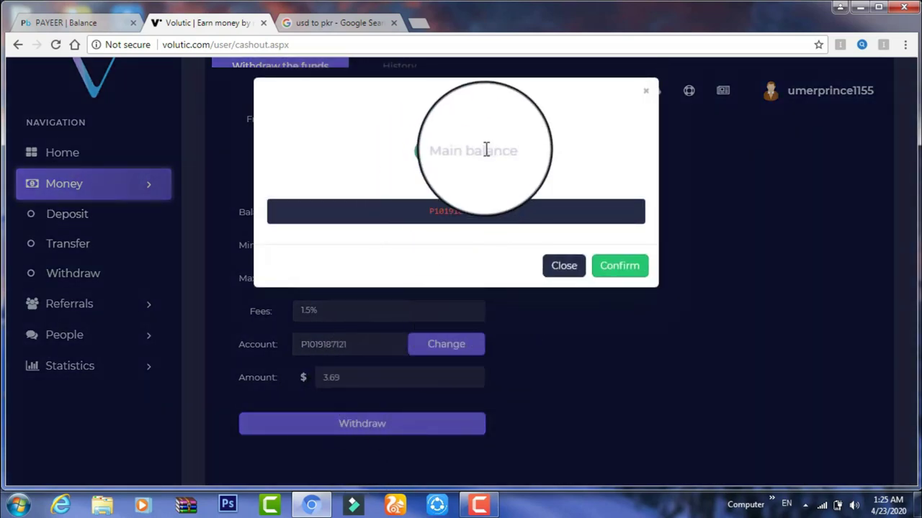
left_click(637, 276)
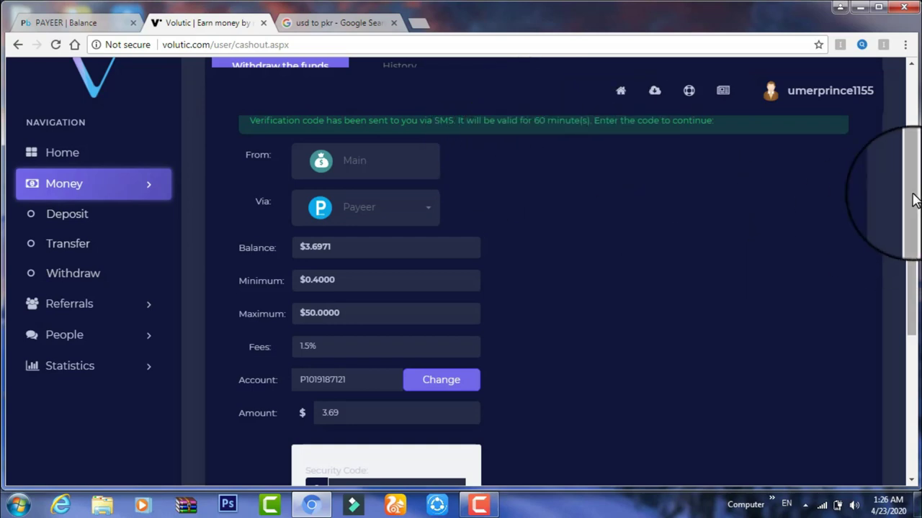
left_click_drag(912, 196, 911, 269)
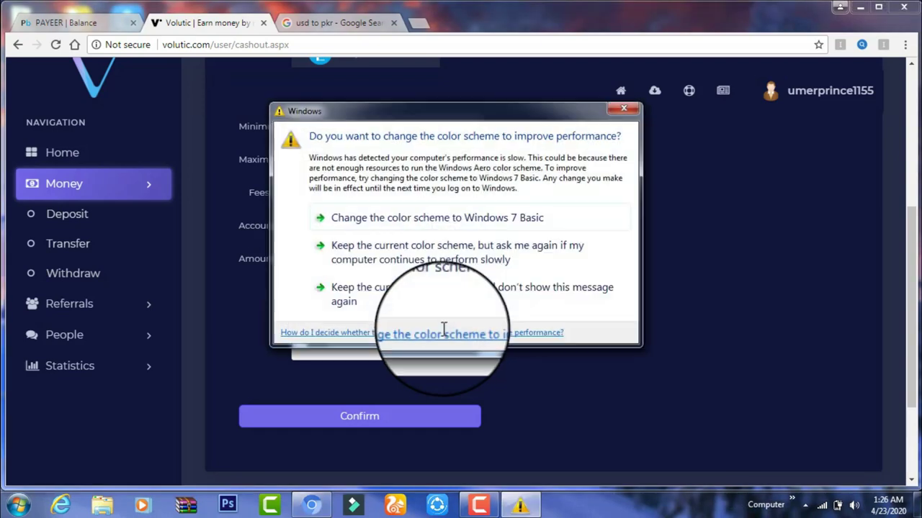
Enter the SMS verification code and confirm, bringing up the 'Automatic payout has been proceed successfully' banner
left_click(623, 108)
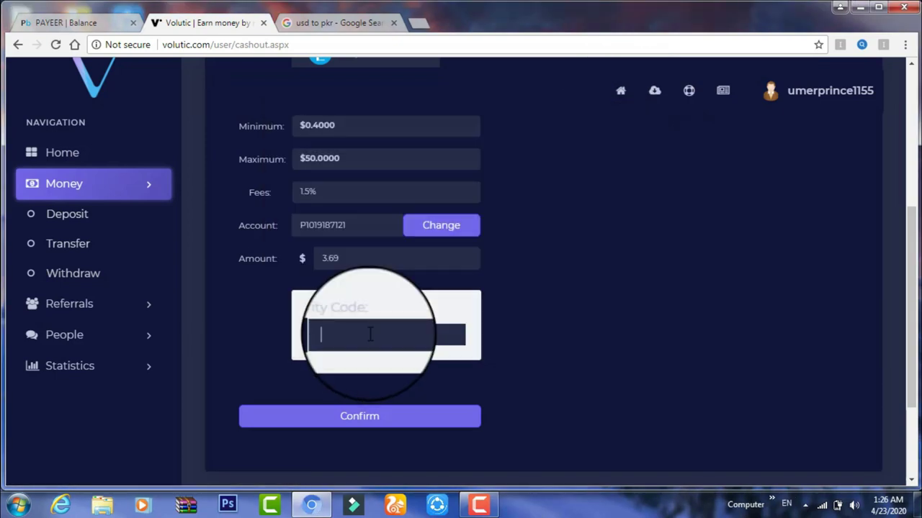
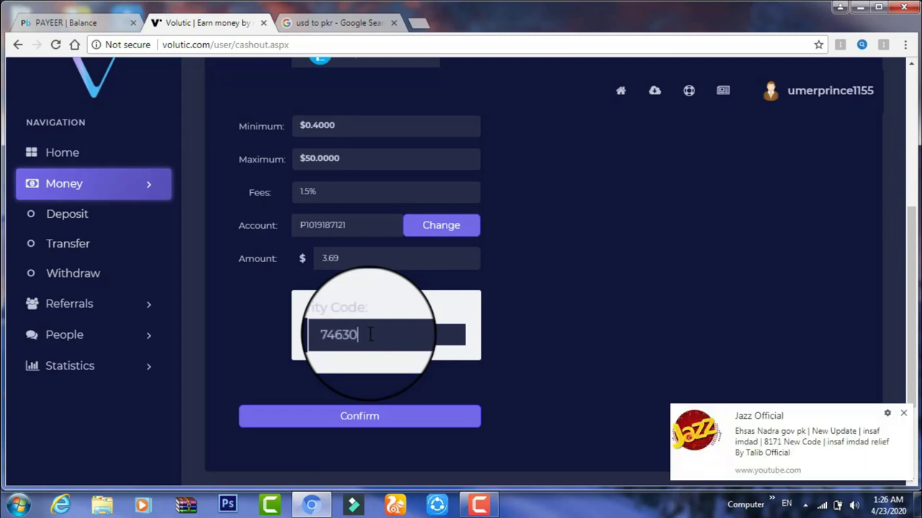
left_click(904, 415)
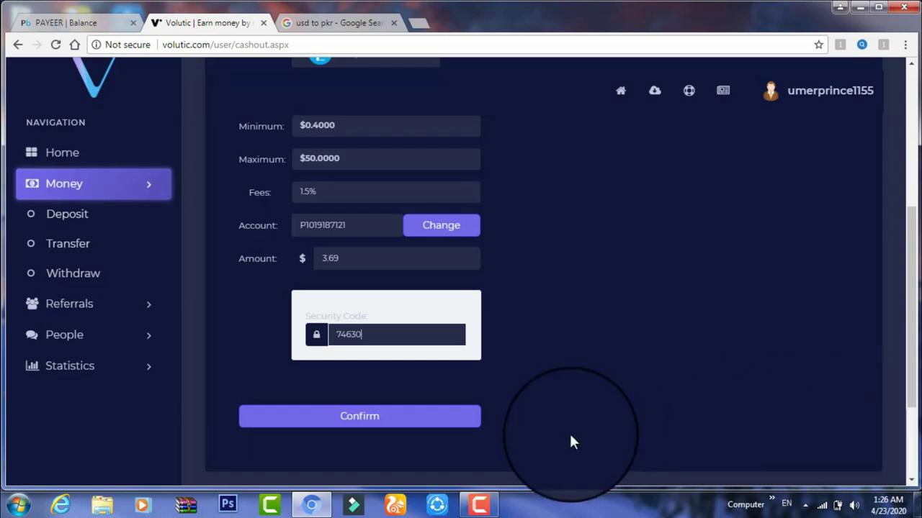
left_click(369, 425)
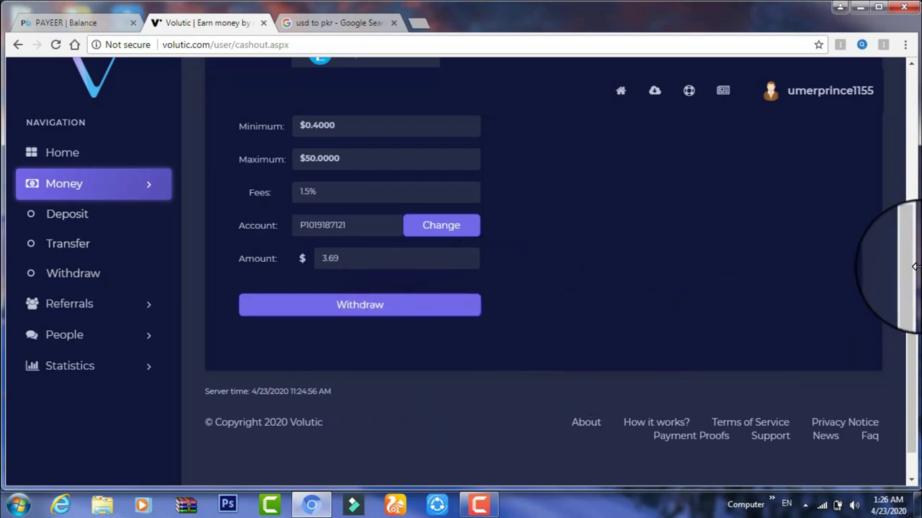
scroll(911, 270, "up", 1)
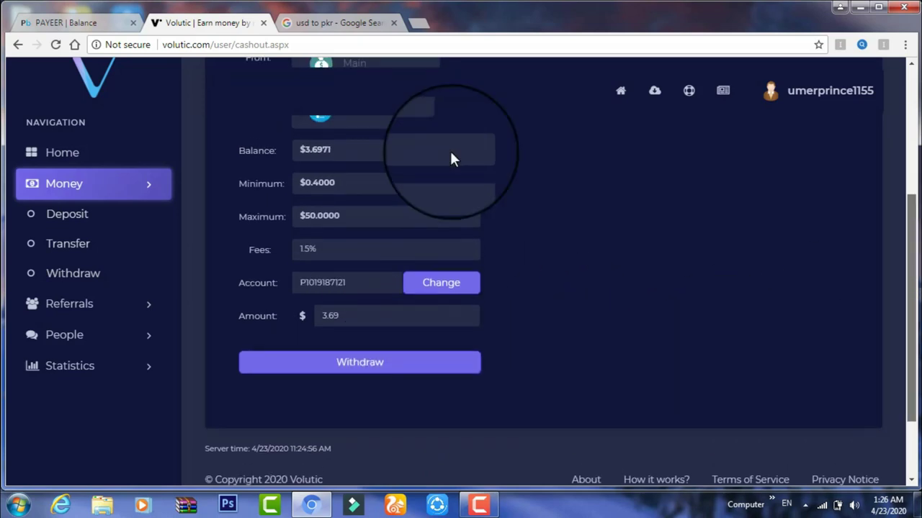
scroll(281, 169, "up", 2)
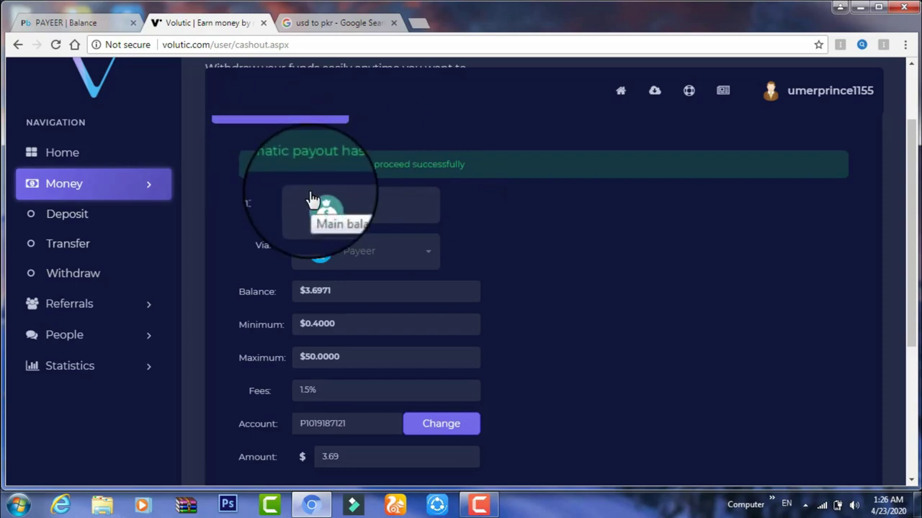
Check the dashboard: Main balance at $0.0071 and a $3.6900 payout logged on 4/23/2020
left_click(62, 152)
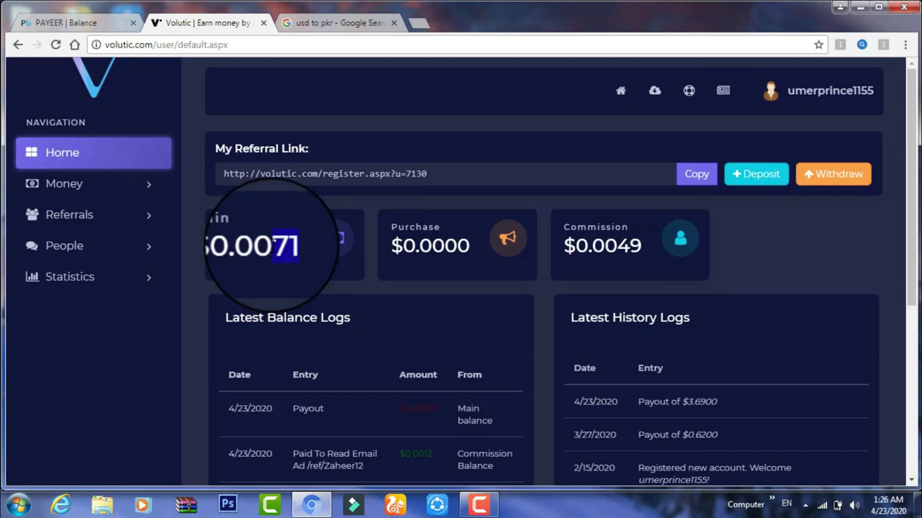
left_click(297, 259)
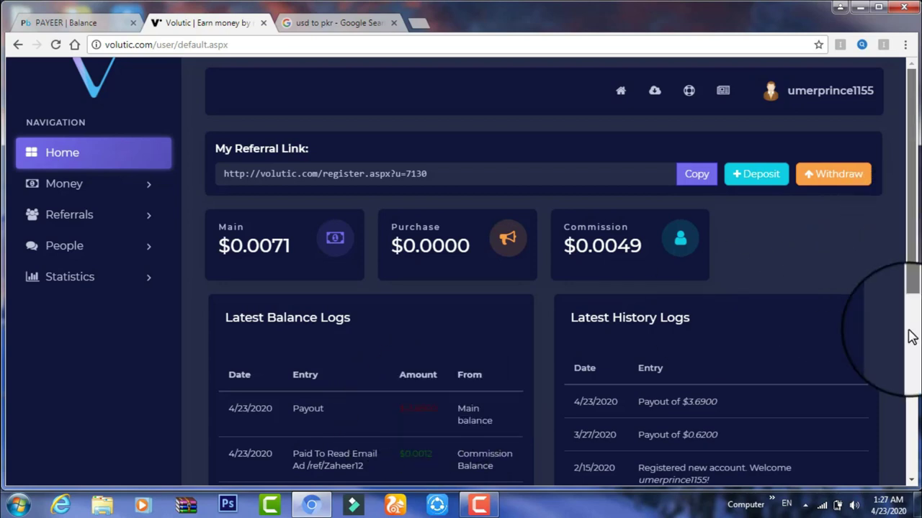
scroll(903, 295, "down", 3)
scroll(893, 252, "up", 3)
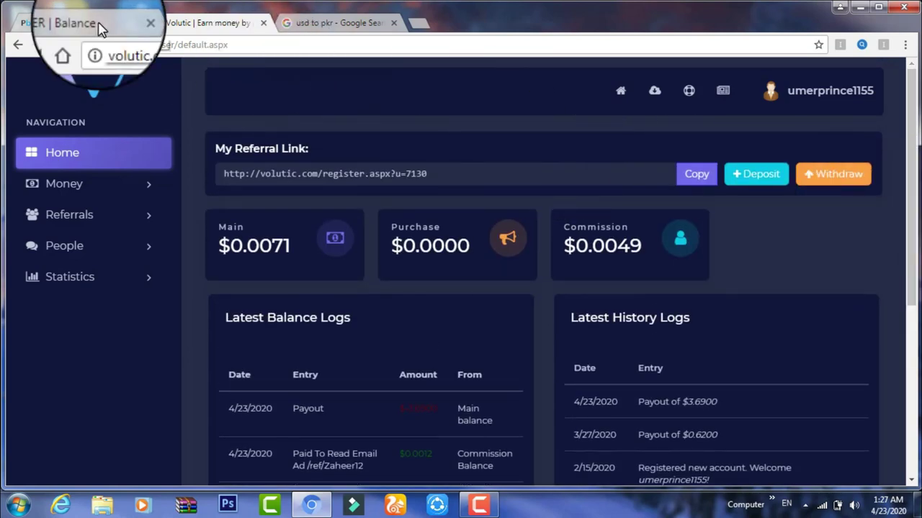
Reload Payeer to see USD at $3.60, verify the +3.60 $ credit in History, then return to Volutic
key("ctrl+shift+Tab")
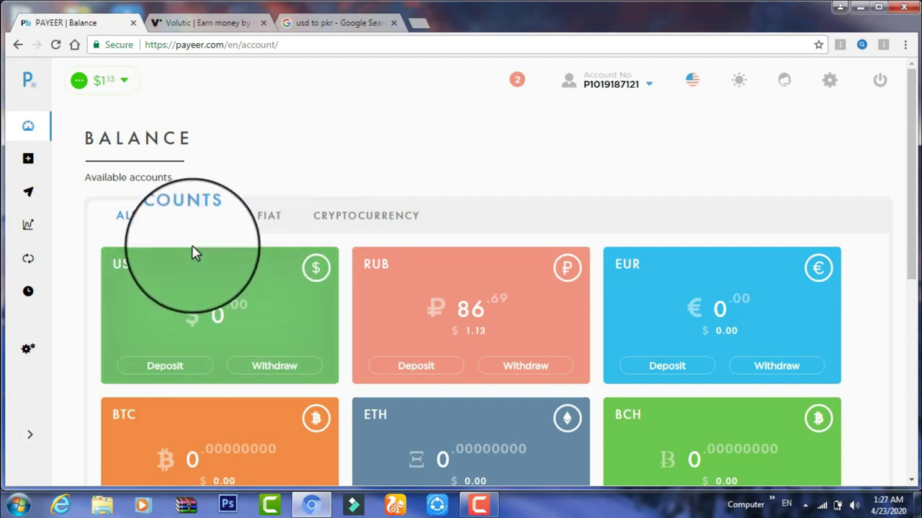
left_click(55, 45)
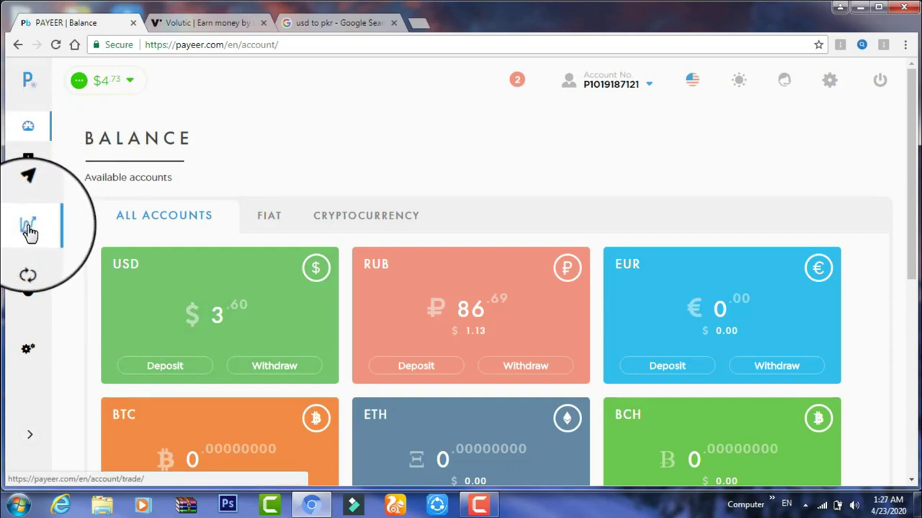
left_click(51, 295)
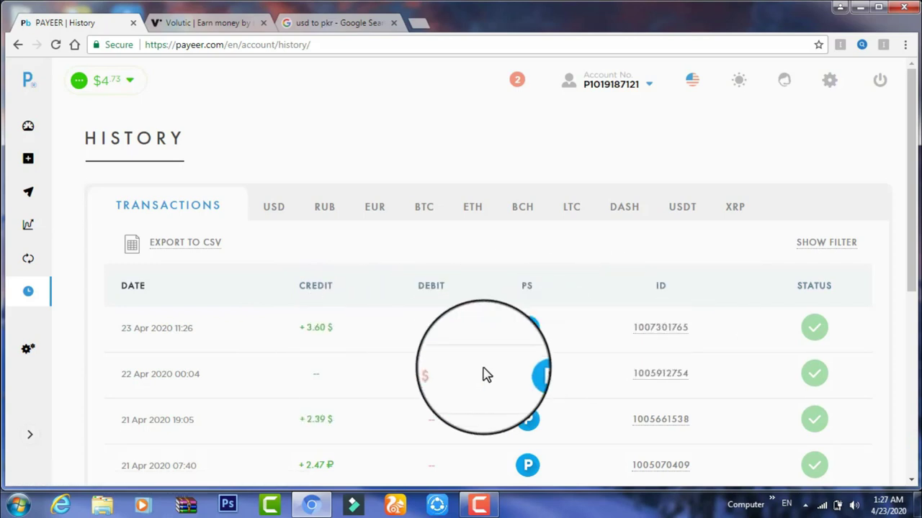
left_click(26, 83)
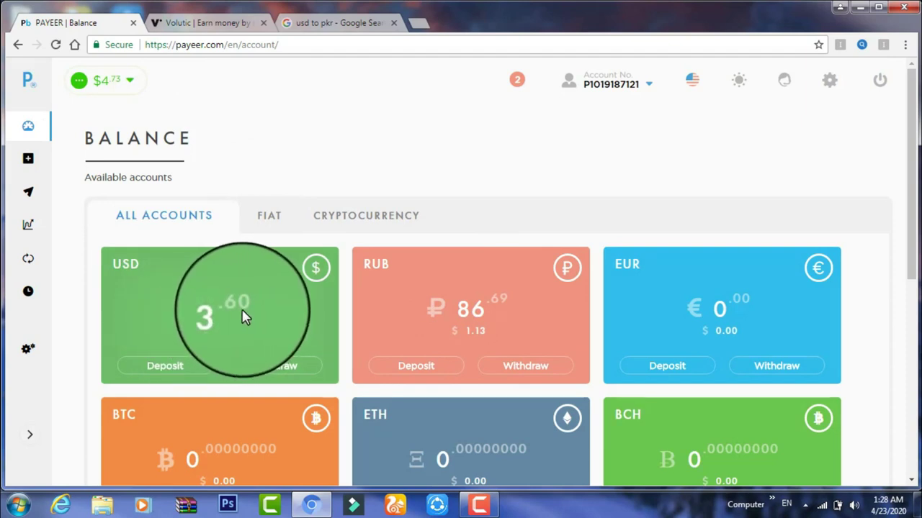
left_click(212, 25)
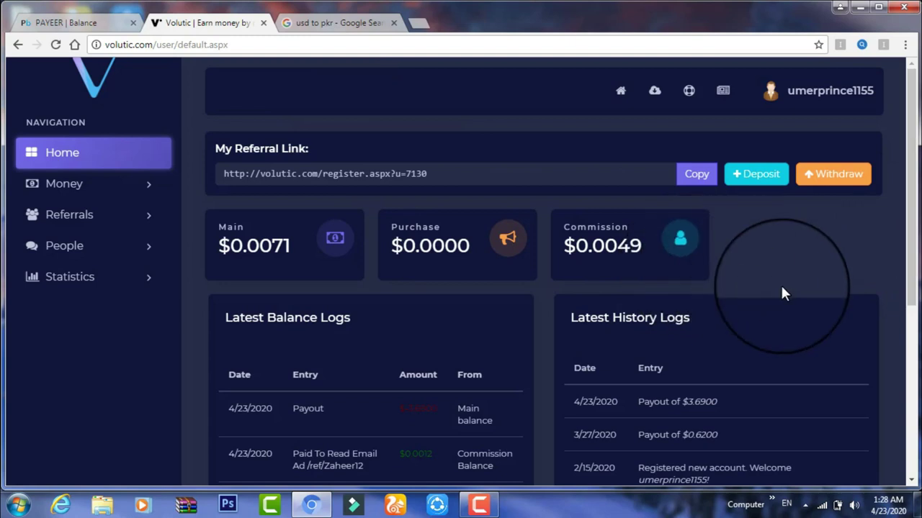
Close the Chrome window and refresh the Windows desktop from its right-click menu
left_click(904, 7)
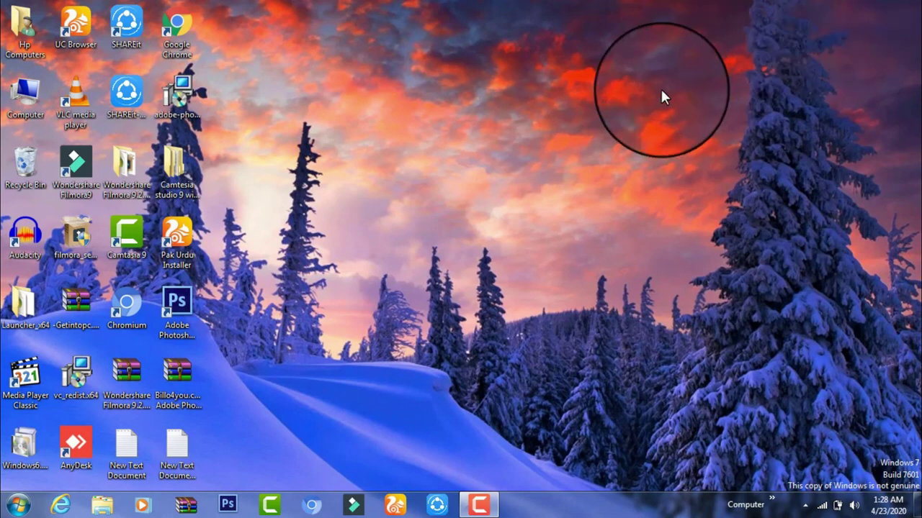
right_click(470, 153)
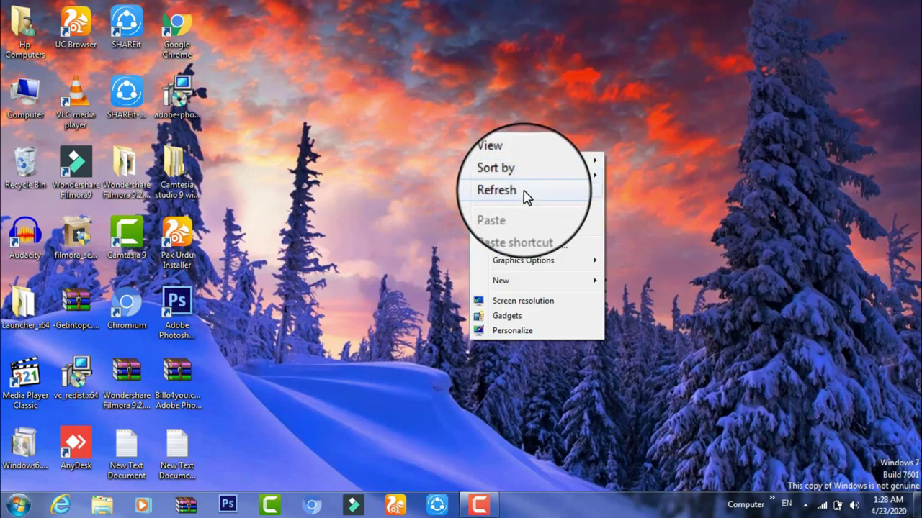
left_click(454, 205)
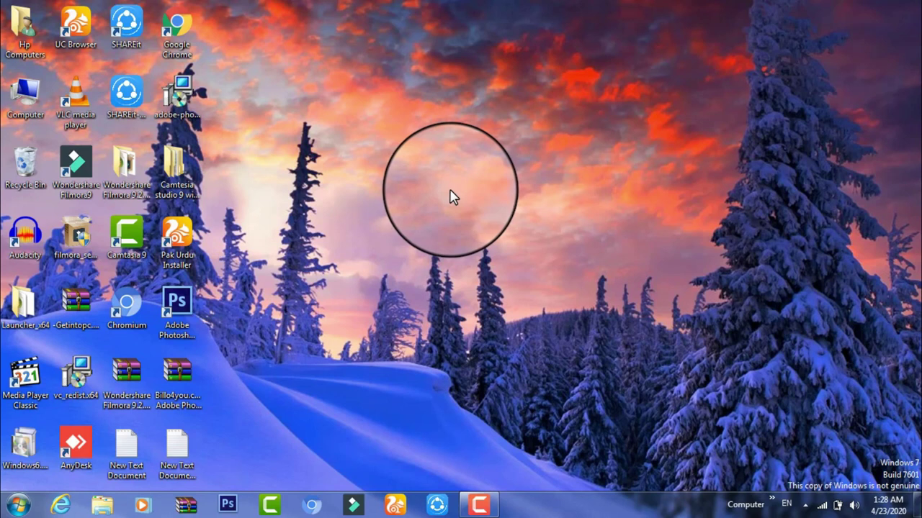
right_click(452, 196)
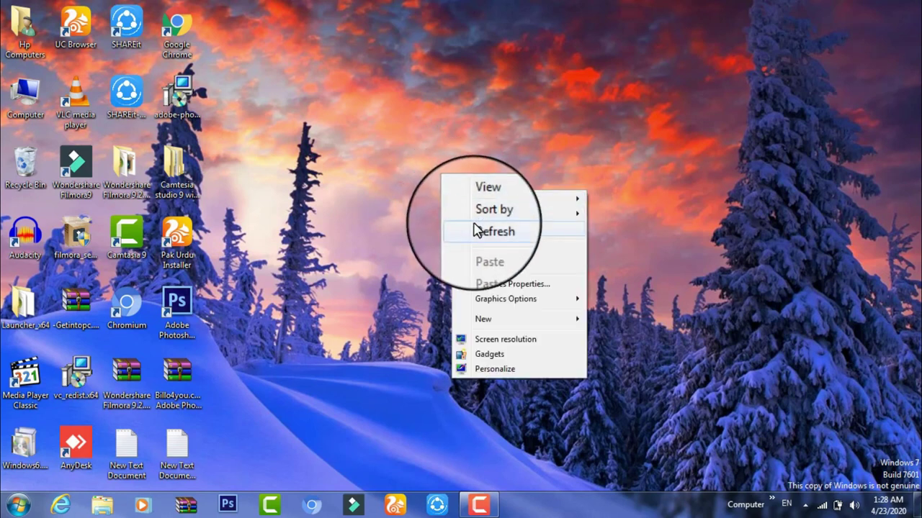
left_click(475, 231)
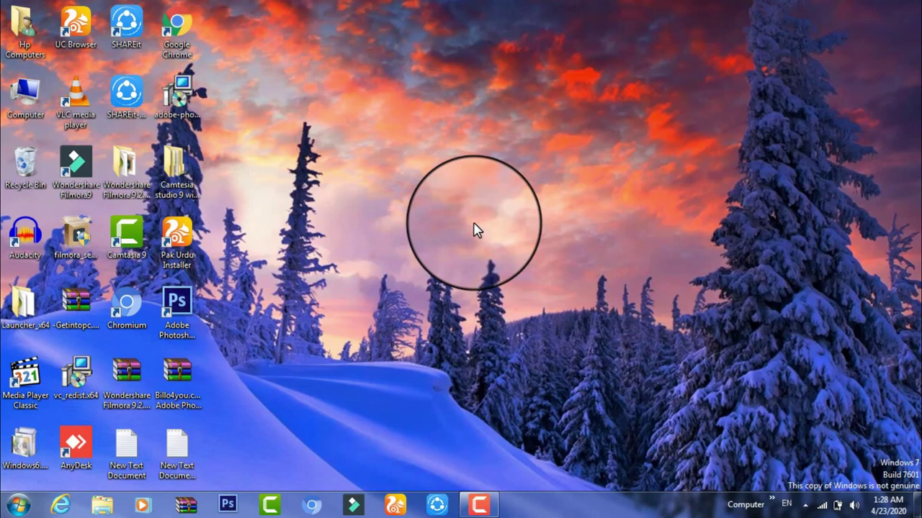